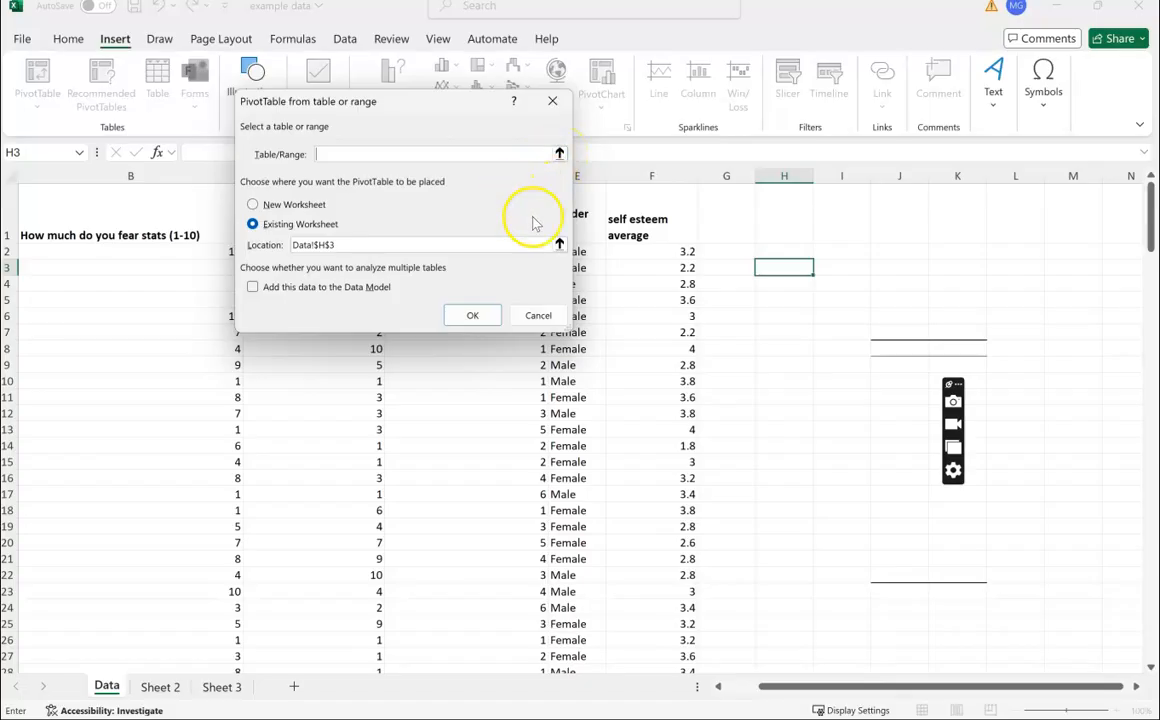
Step: Create a PivotTable from column E of the Data sheet, placing it on a new worksheet
{"action": "left_click_drag", "start_coordinate": [406, 116], "coordinate": [708, 130]}
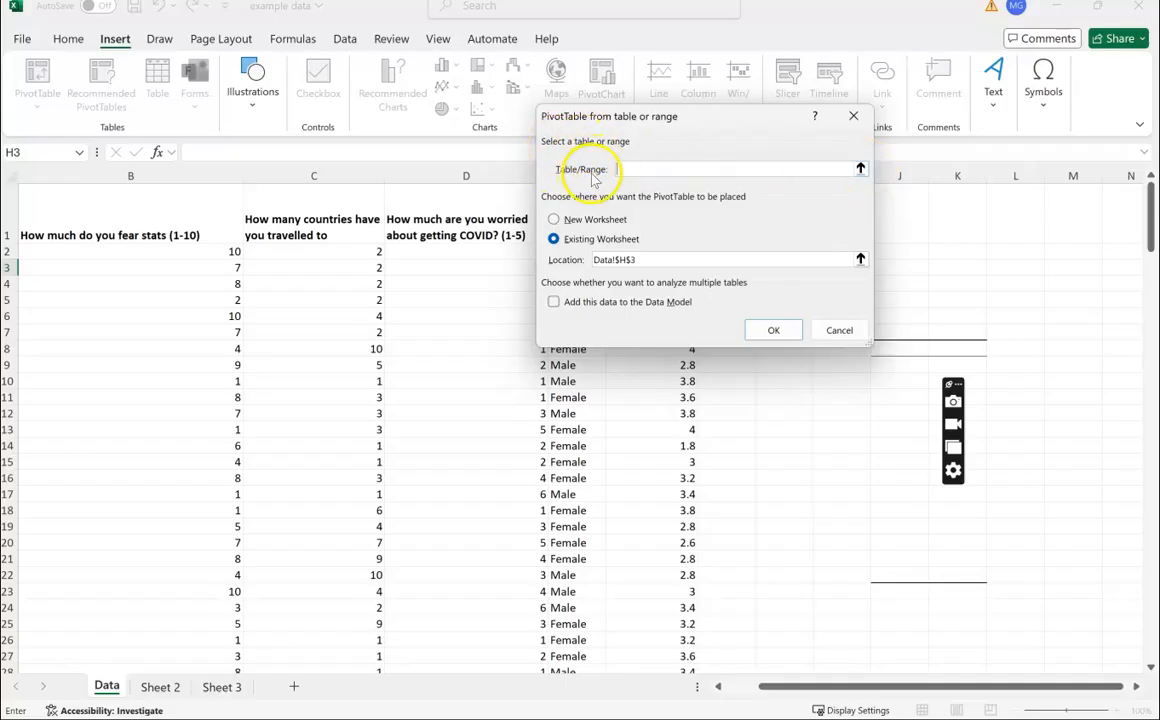
{"action": "left_click", "coordinate": [860, 169]}
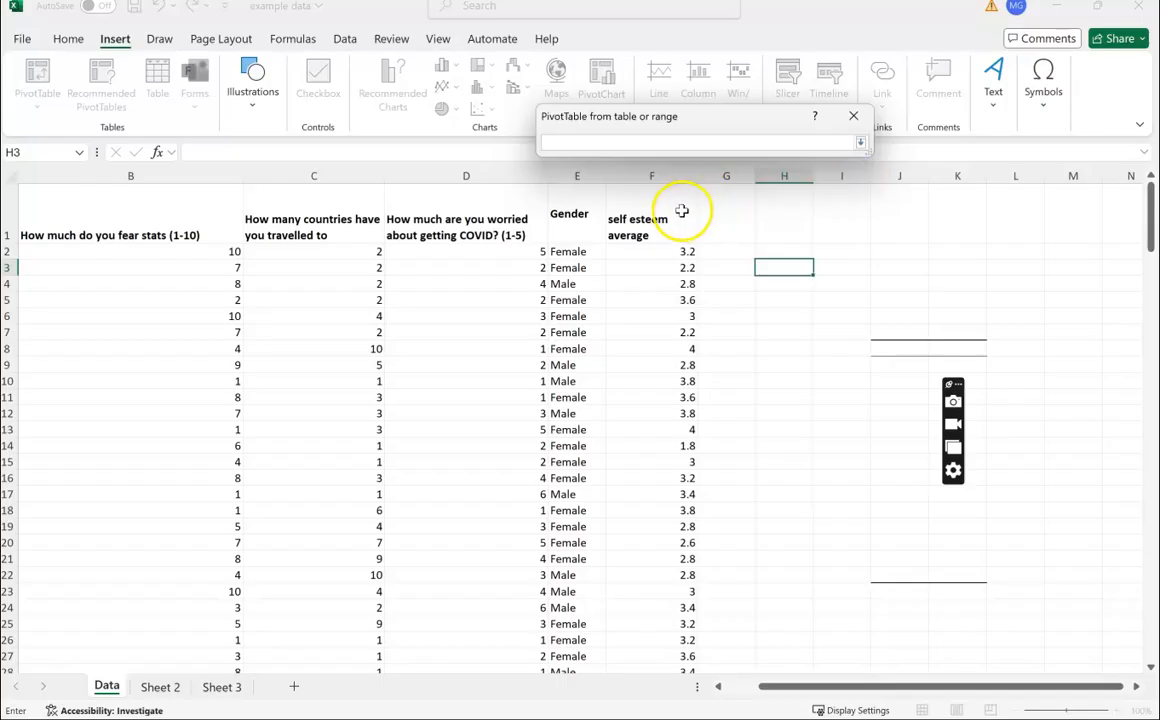
{"action": "left_click", "coordinate": [587, 172]}
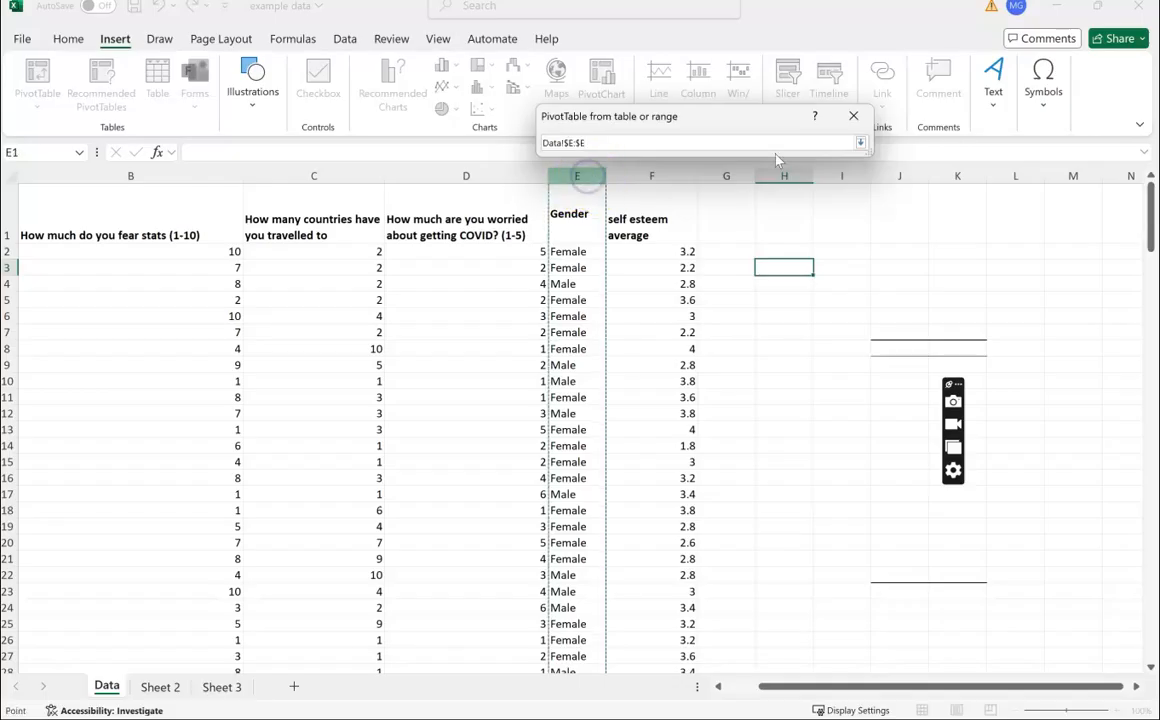
{"action": "left_click", "coordinate": [860, 143]}
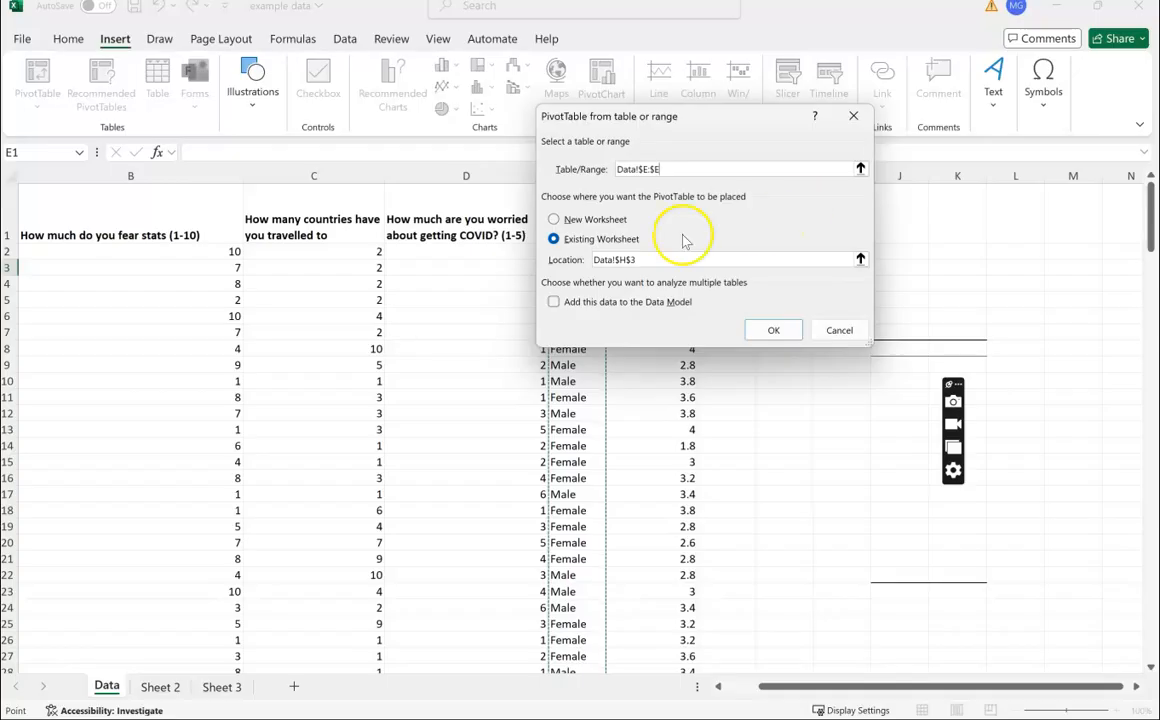
{"action": "left_click", "coordinate": [555, 220]}
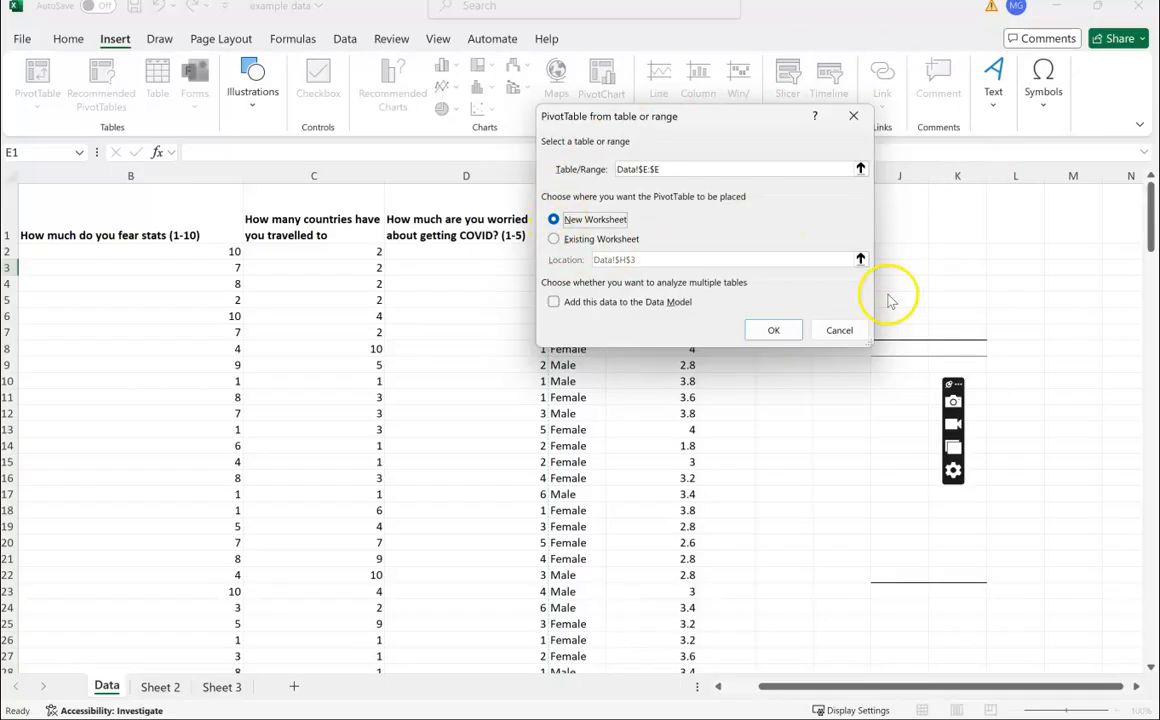
{"action": "left_click", "coordinate": [773, 330]}
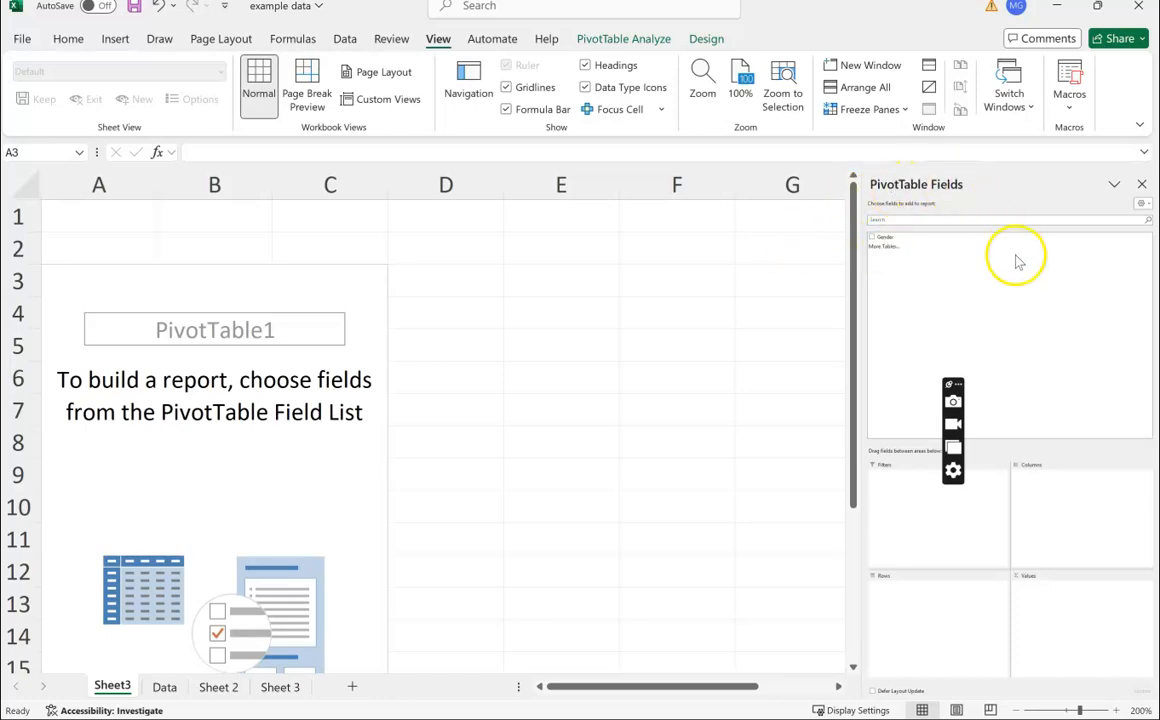
Step: Add the Gender field to the rows area and twice to the values area
{"action": "left_click", "coordinate": [886, 240]}
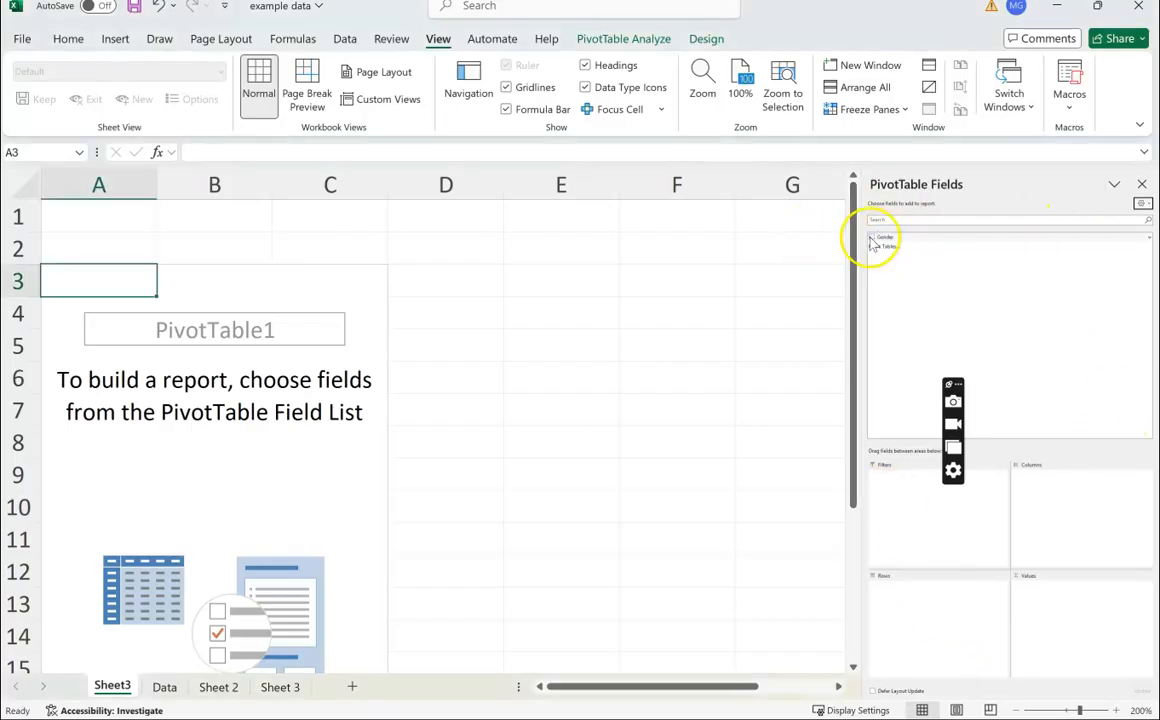
{"action": "left_click", "coordinate": [873, 238]}
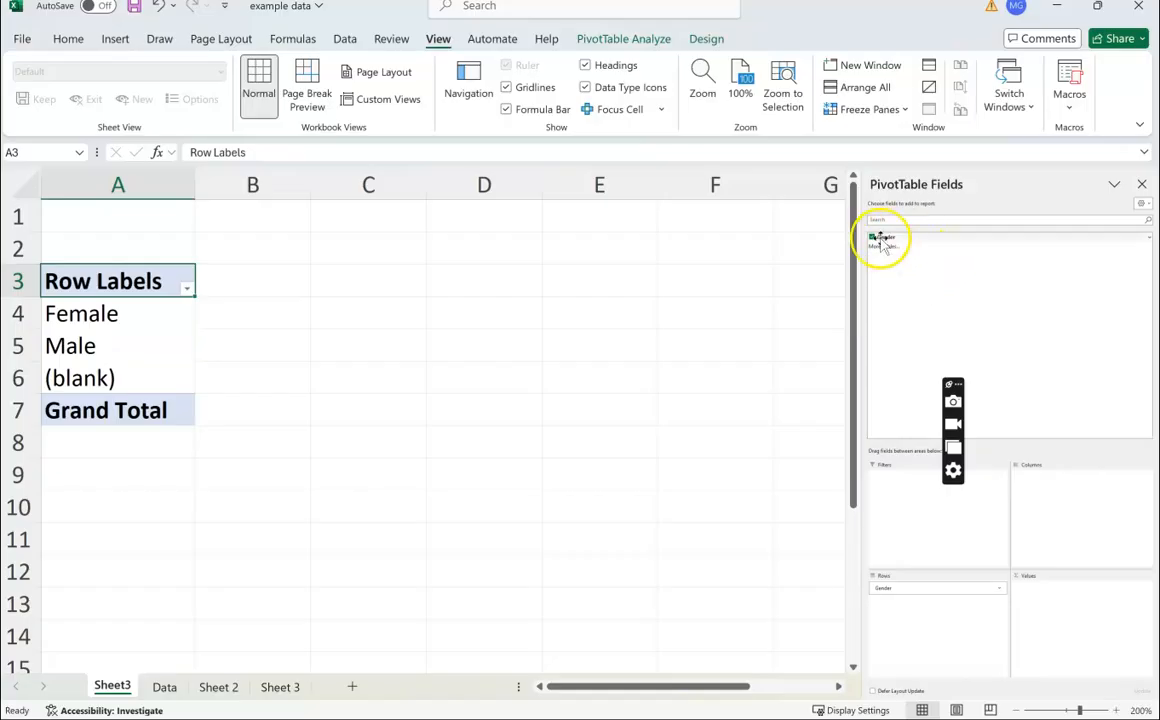
{"action": "left_click_drag", "start_coordinate": [882, 246], "coordinate": [1086, 619]}
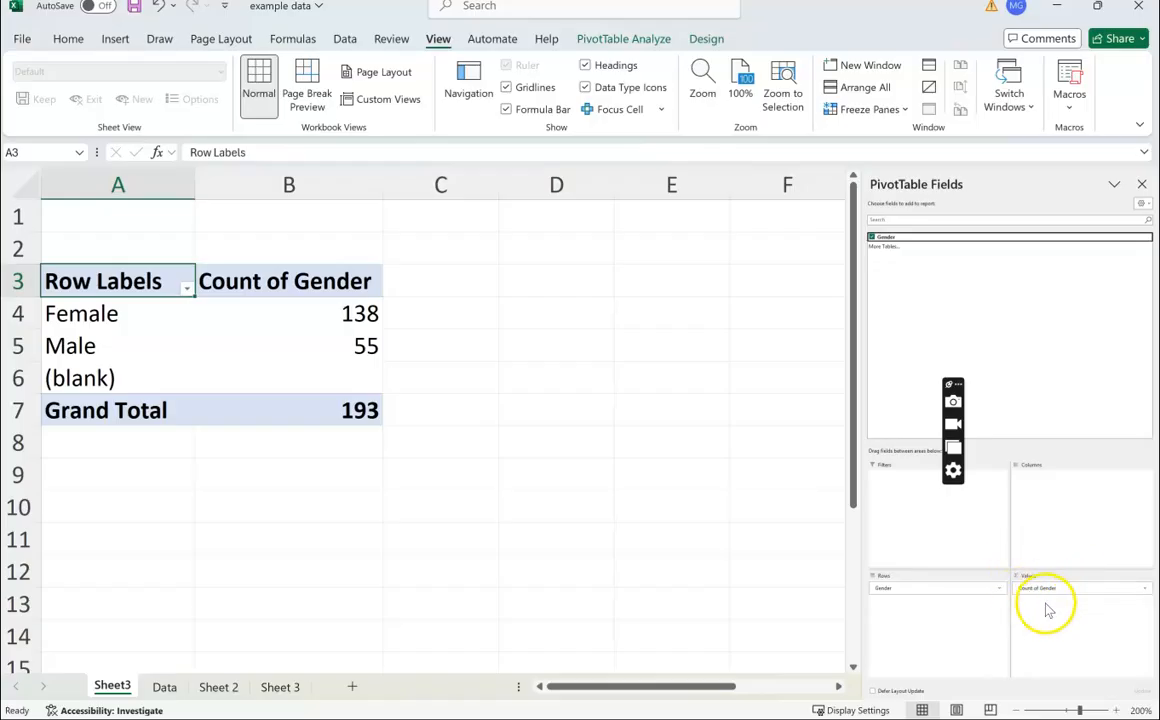
{"action": "left_click_drag", "start_coordinate": [888, 238], "coordinate": [880, 302]}
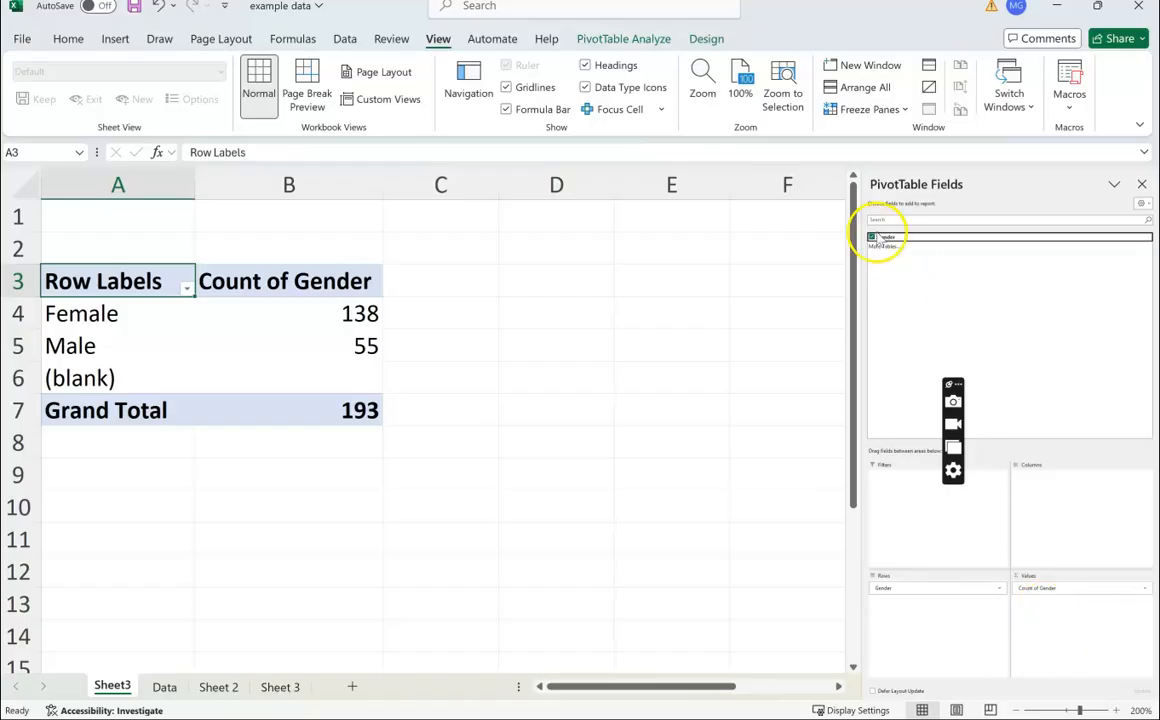
{"action": "left_click_drag", "start_coordinate": [884, 248], "coordinate": [1060, 618]}
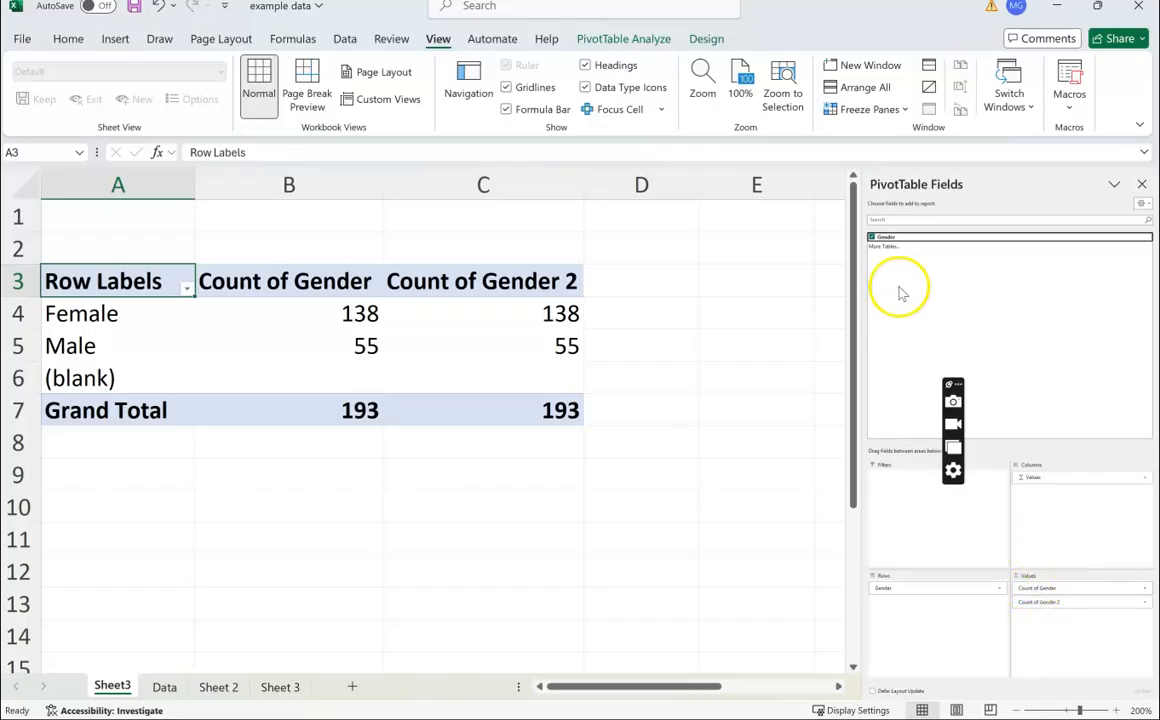
Step: Open the value field settings for the first Gender count and look through the summarize options, keeping Count
{"action": "left_click", "coordinate": [1101, 592]}
{"action": "left_click", "coordinate": [1073, 604]}
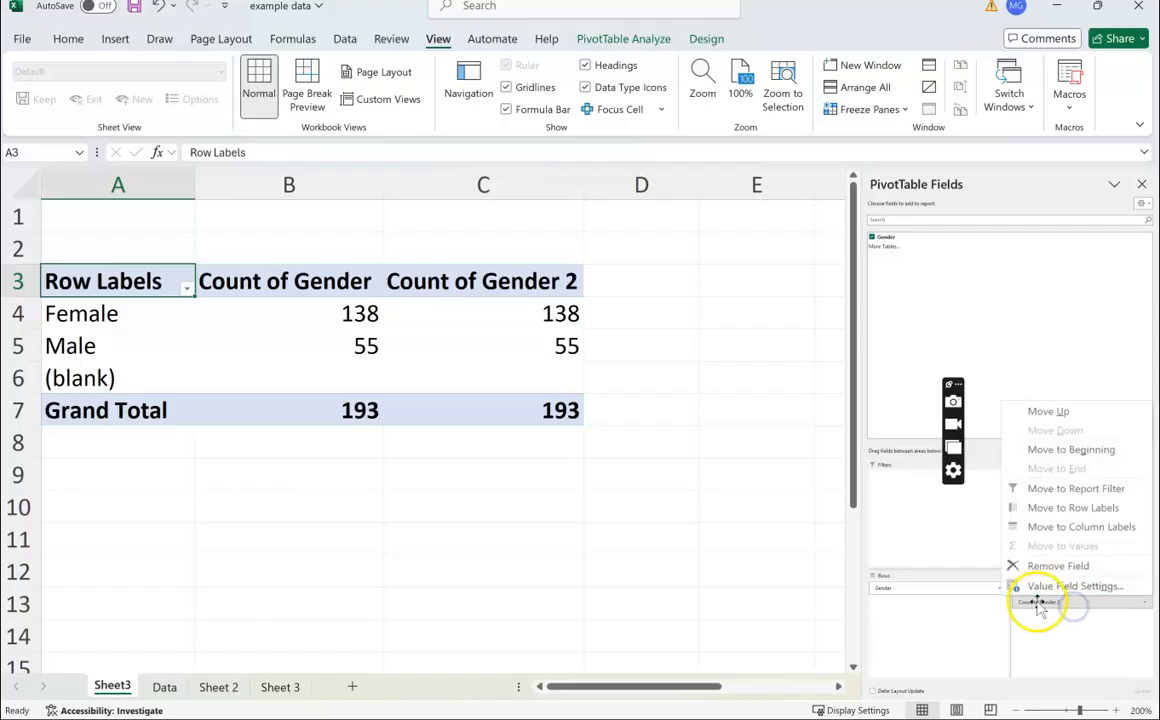
{"action": "left_click", "coordinate": [965, 522]}
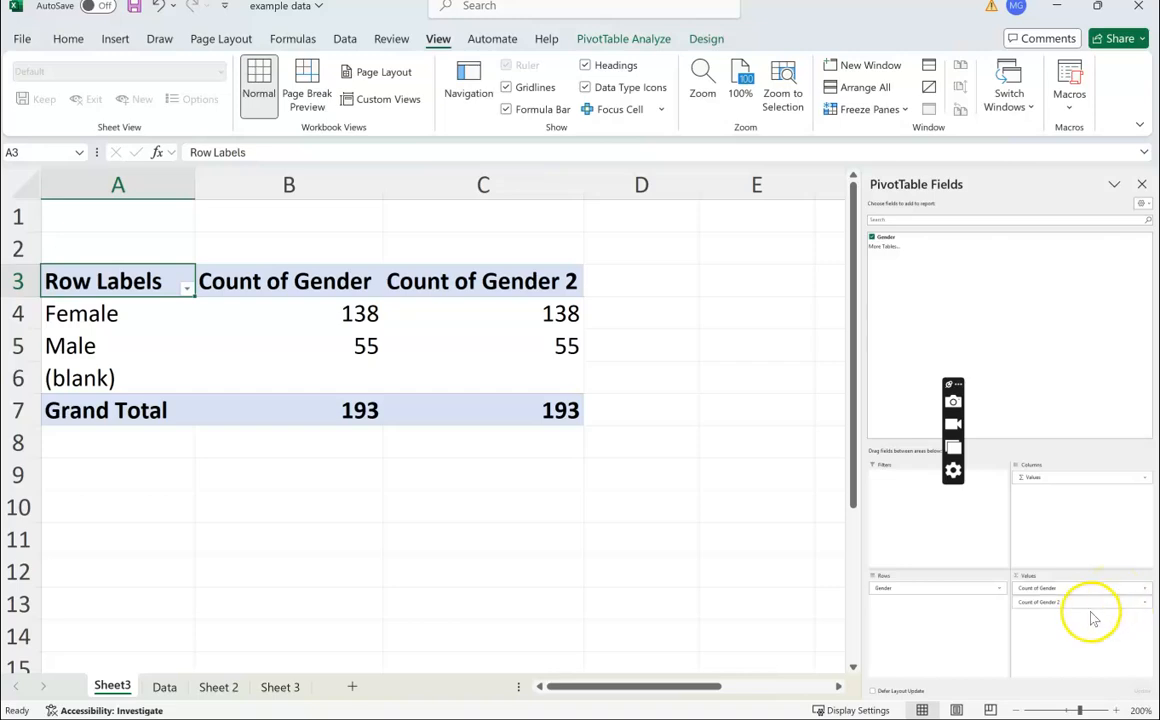
{"action": "left_click", "coordinate": [1144, 589]}
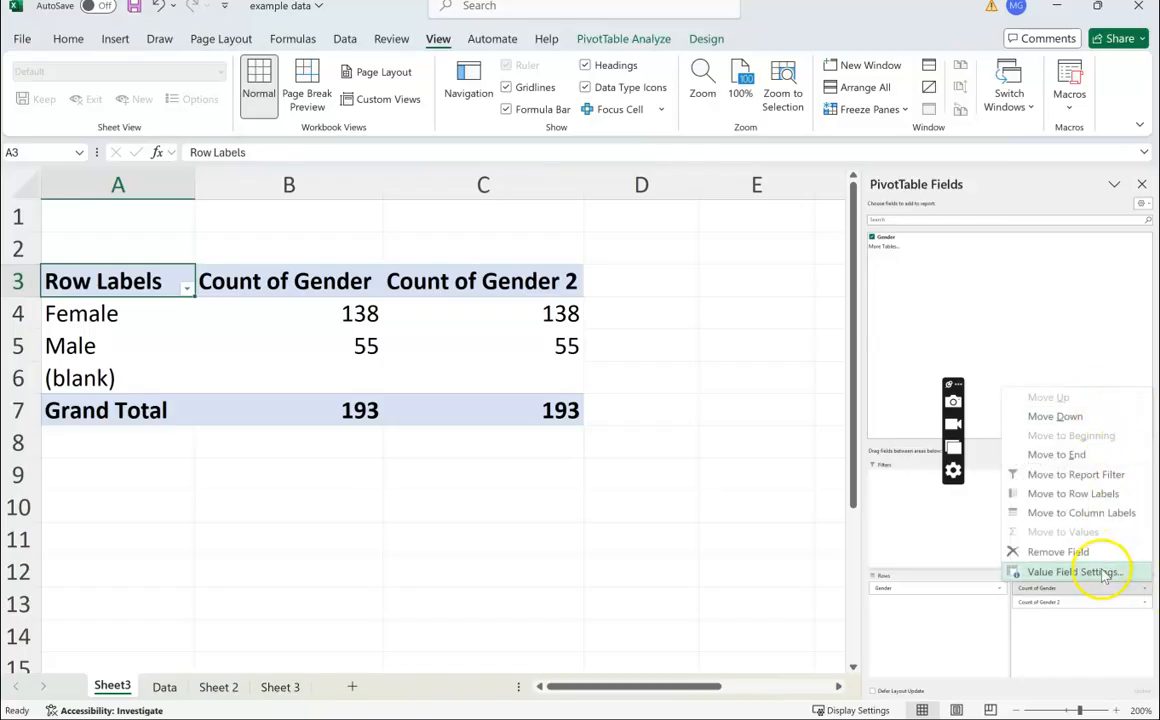
{"action": "left_click", "coordinate": [1050, 573]}
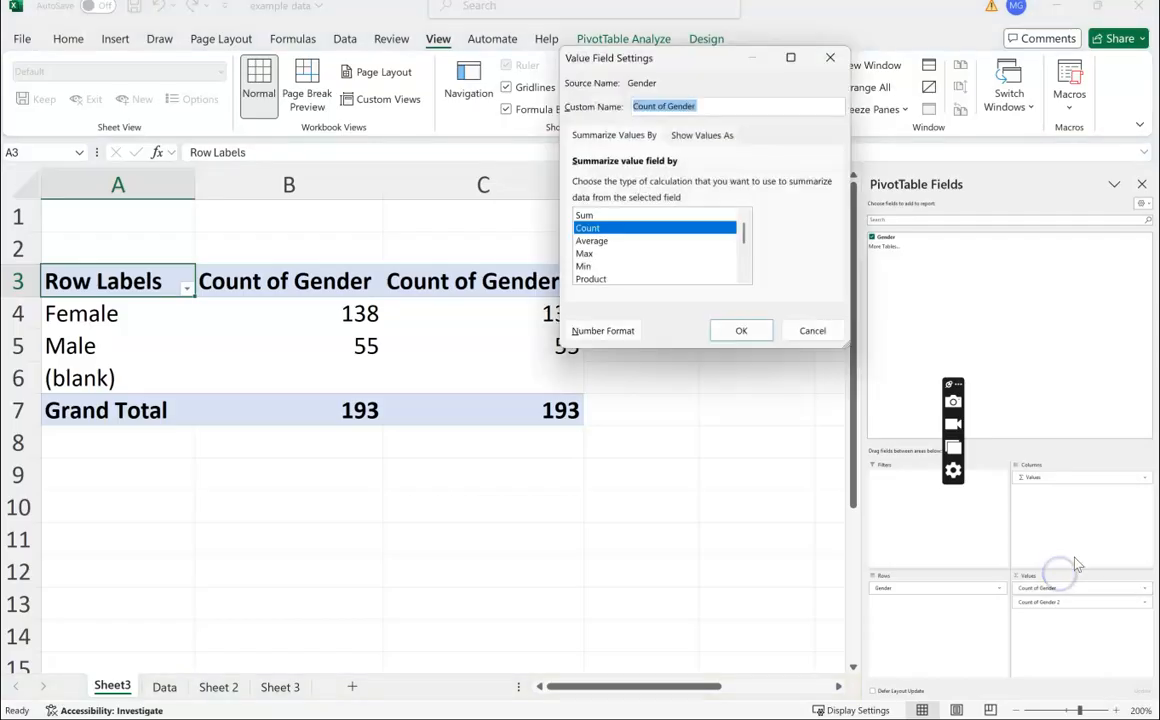
{"action": "left_click", "coordinate": [584, 216]}
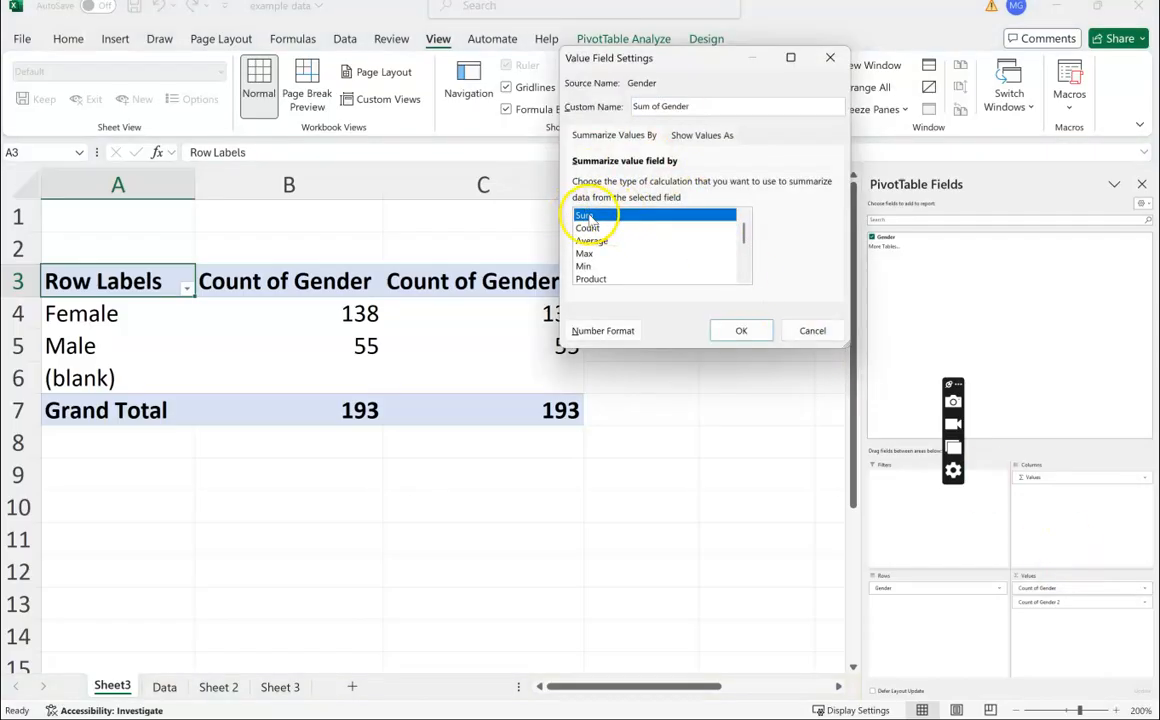
{"action": "left_click", "coordinate": [620, 228]}
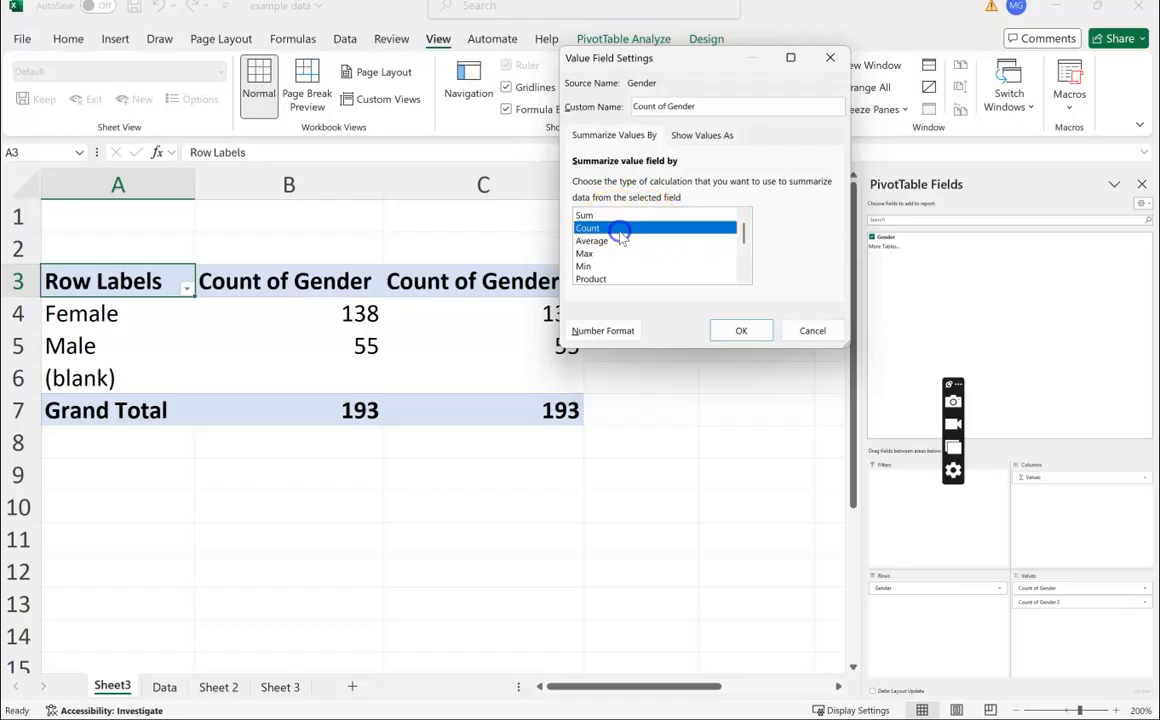
{"action": "left_click", "coordinate": [733, 333]}
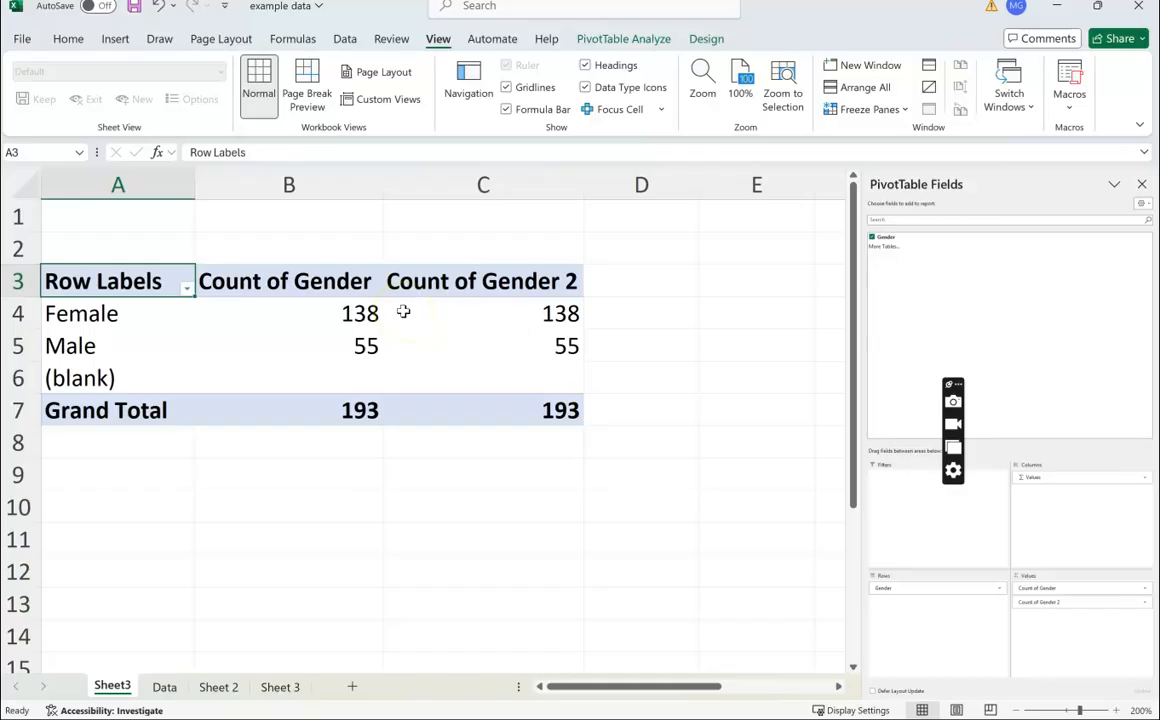
Step: Inspect the count cells for each gender in both value columns of the pivot table
{"action": "mouse_move", "coordinate": [403, 313]}
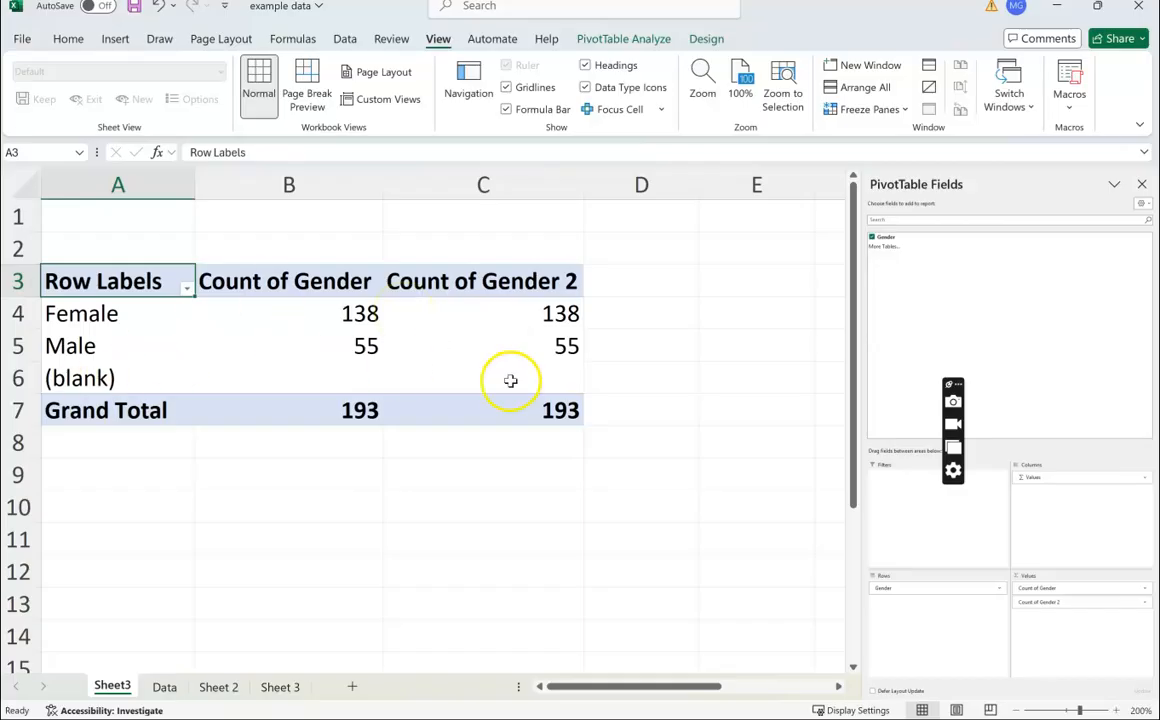
{"action": "mouse_move", "coordinate": [515, 383]}
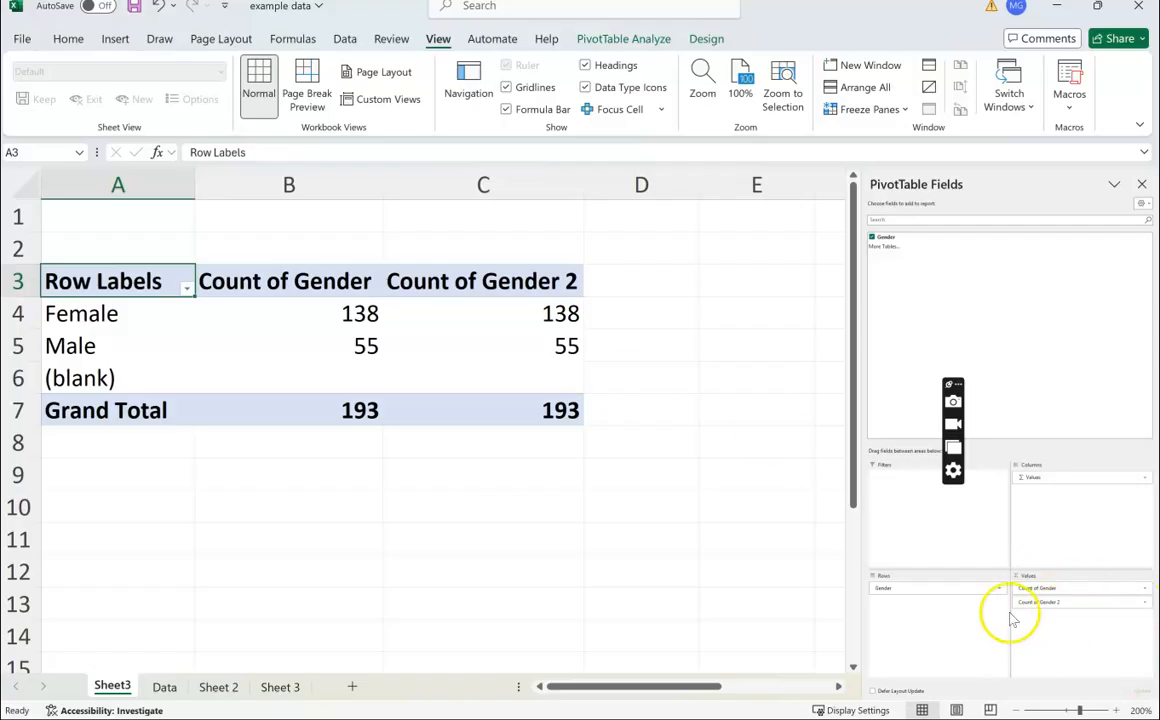
{"action": "mouse_move", "coordinate": [467, 321]}
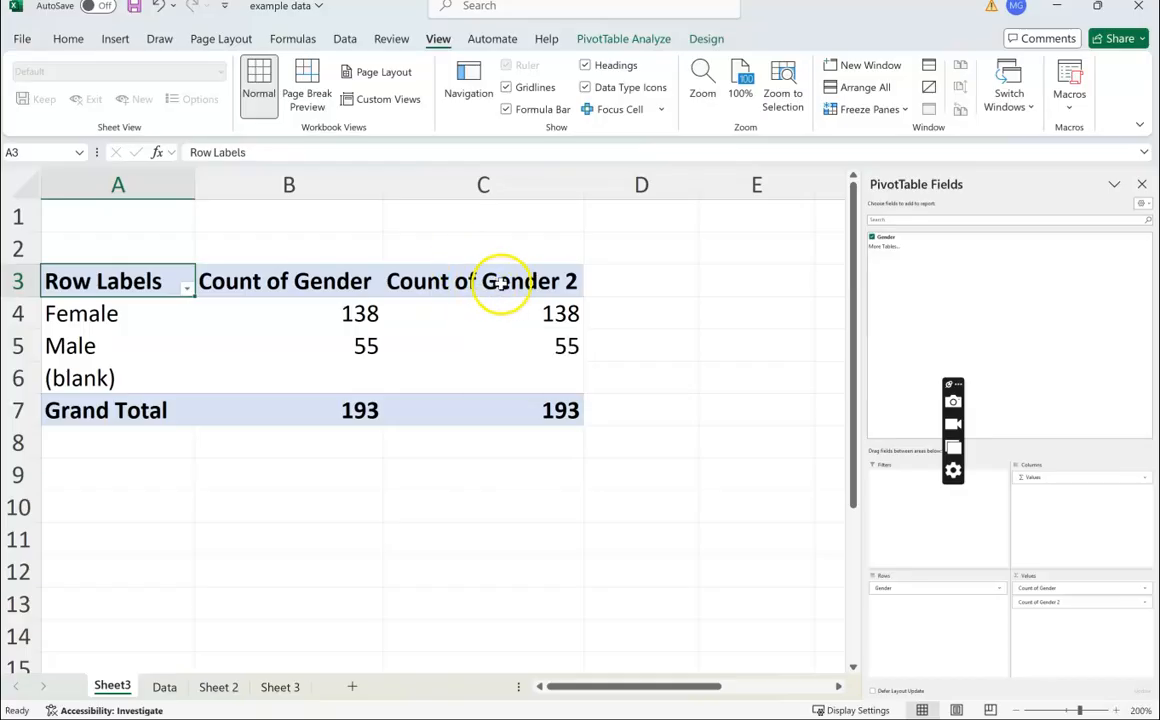
{"action": "left_click", "coordinate": [160, 312]}
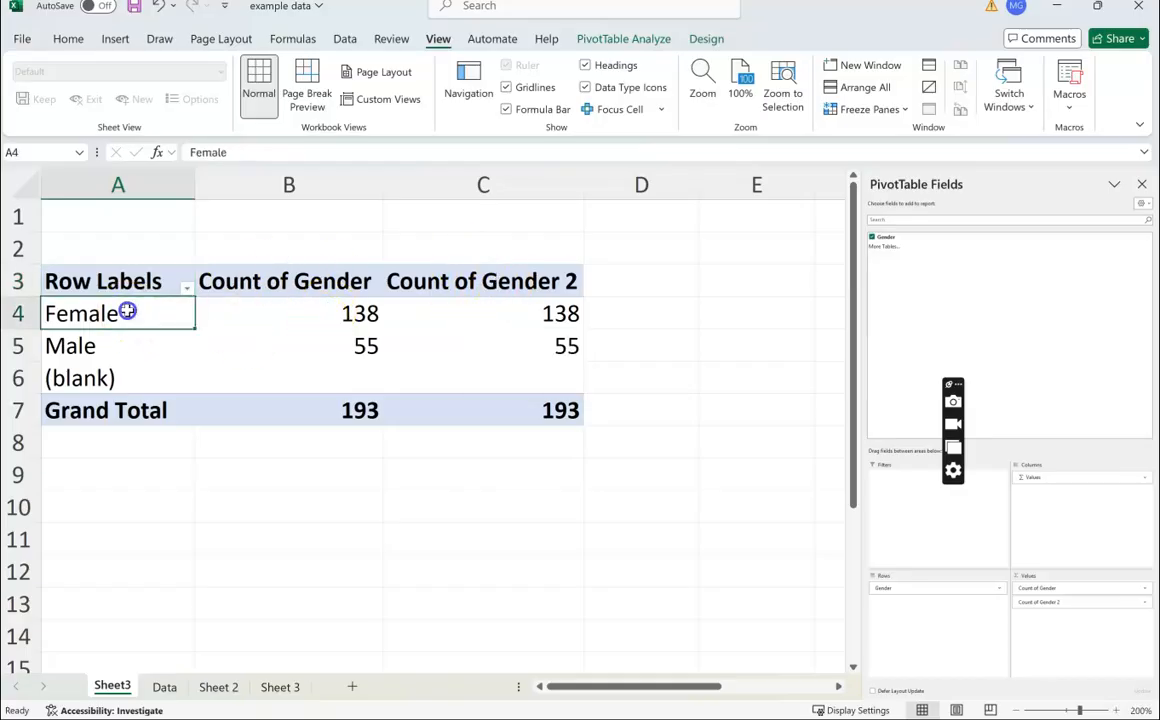
{"action": "left_click", "coordinate": [280, 323]}
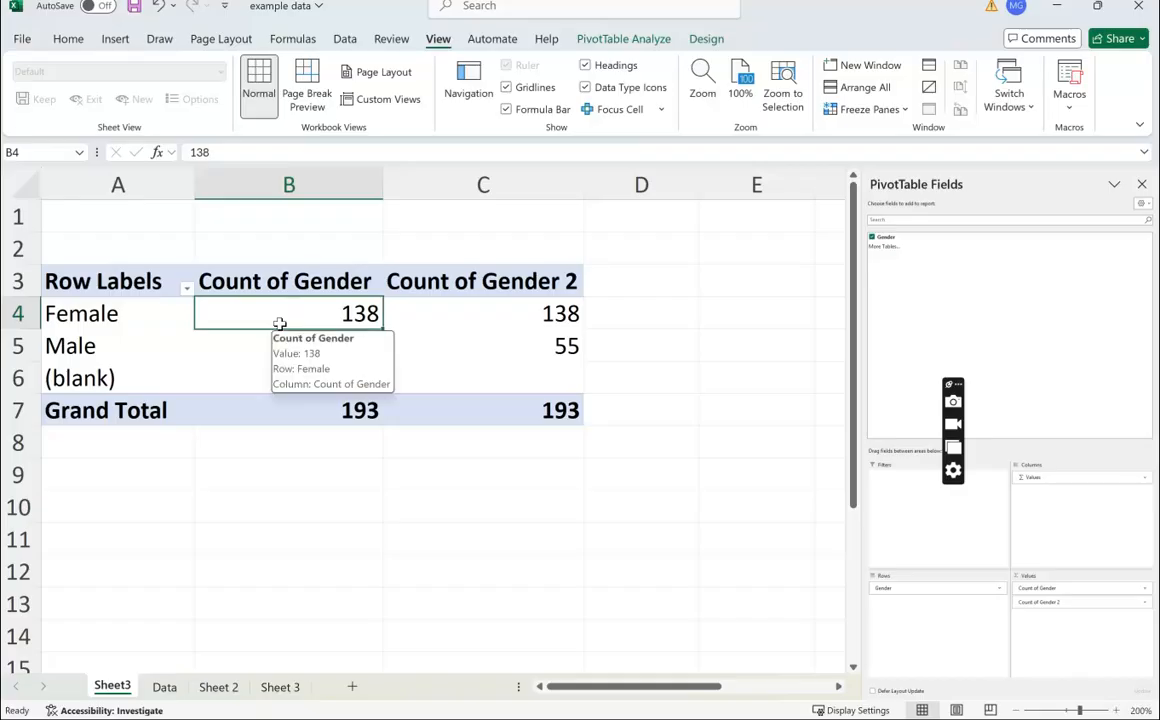
{"action": "left_click", "coordinate": [140, 315]}
{"action": "left_click", "coordinate": [253, 314]}
{"action": "left_click_drag", "start_coordinate": [526, 320], "coordinate": [526, 337]}
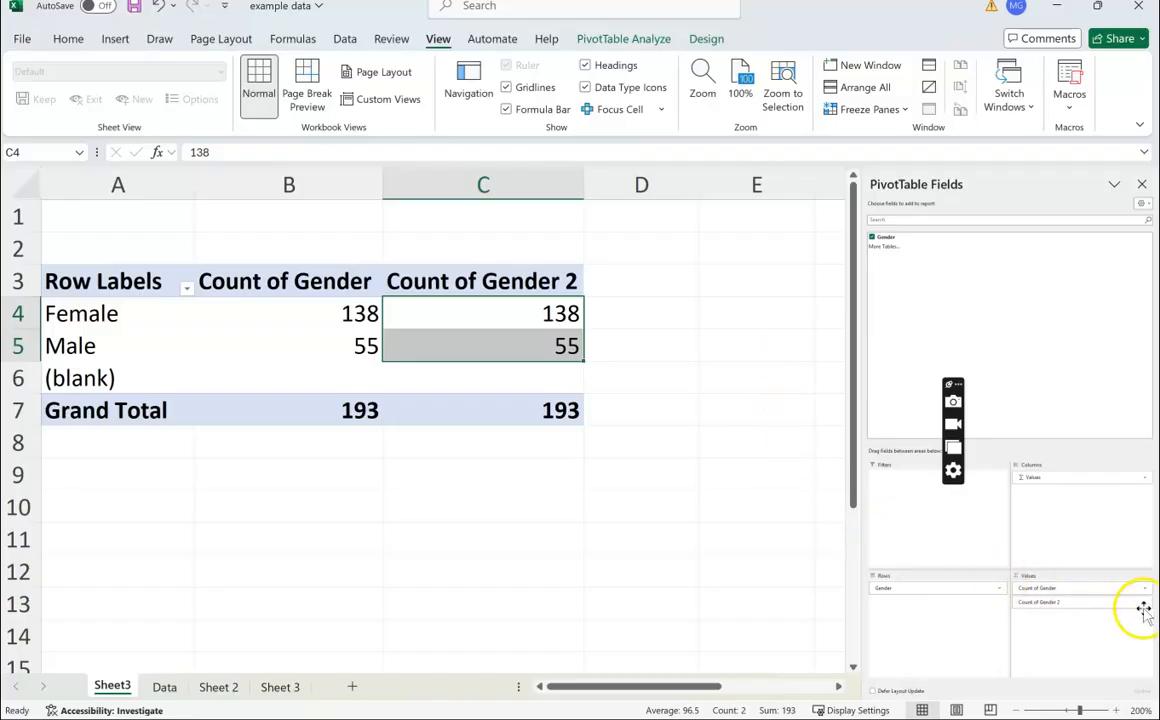
Step: Show the second Gender count column's values as % of Column Total
{"action": "left_click", "coordinate": [1065, 607]}
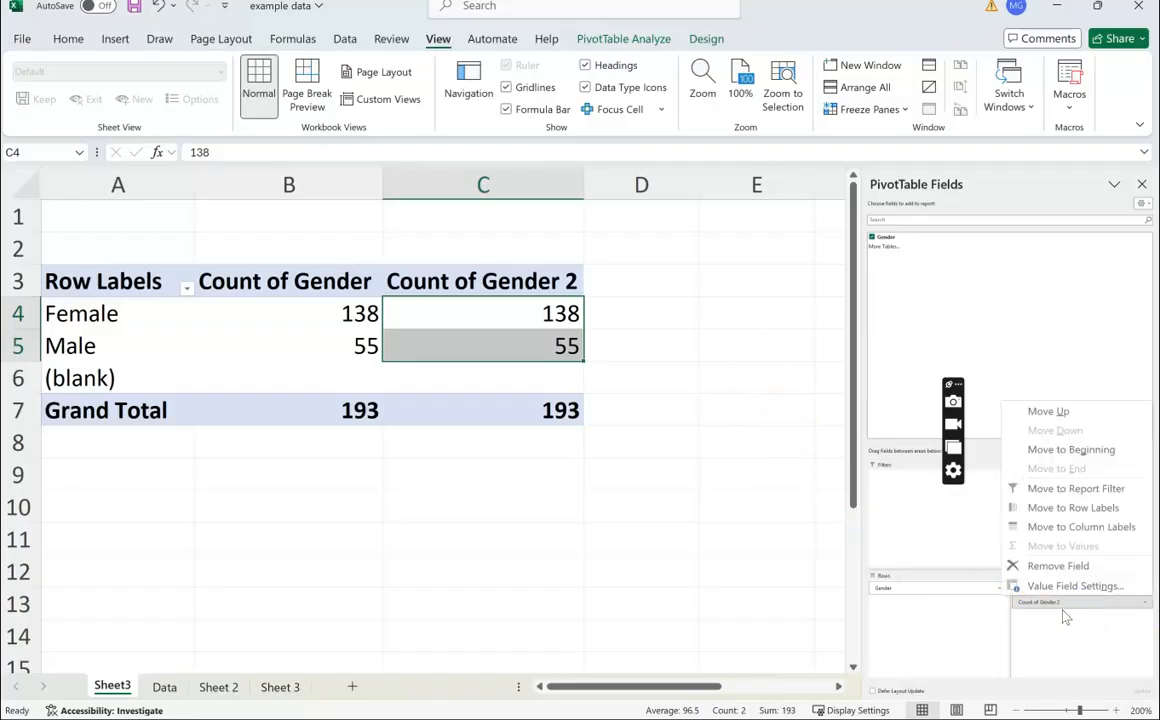
{"action": "left_click", "coordinate": [1067, 615]}
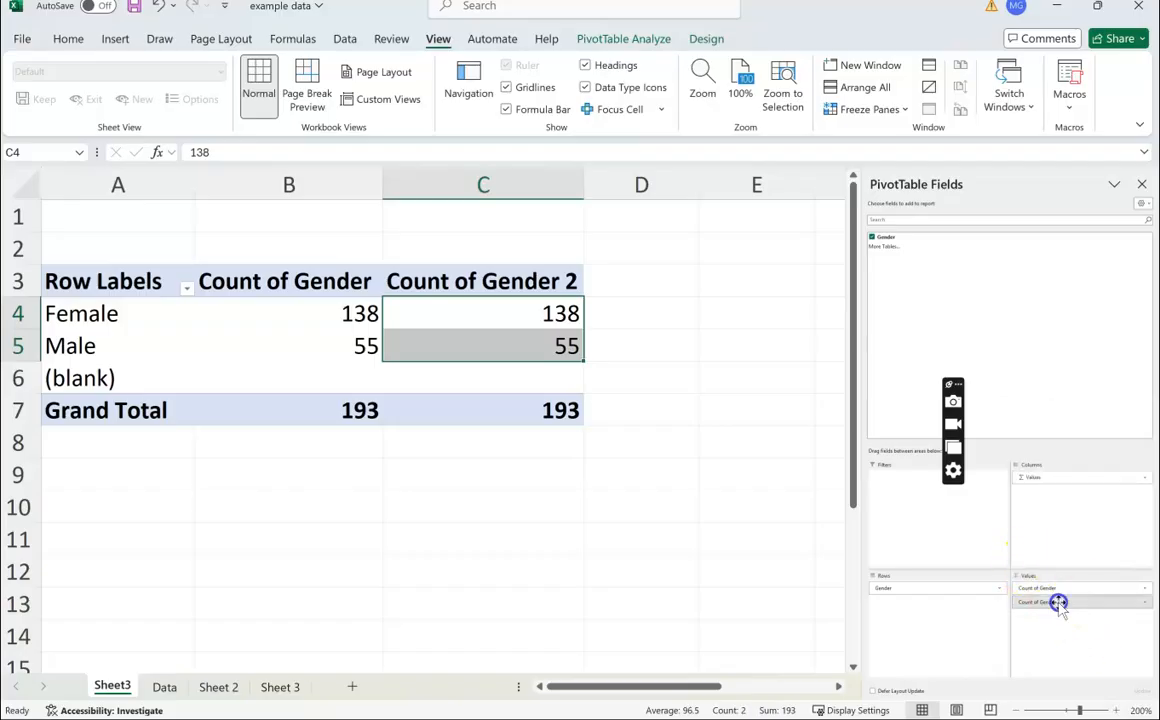
{"action": "left_click", "coordinate": [1057, 602]}
{"action": "left_click", "coordinate": [1083, 590]}
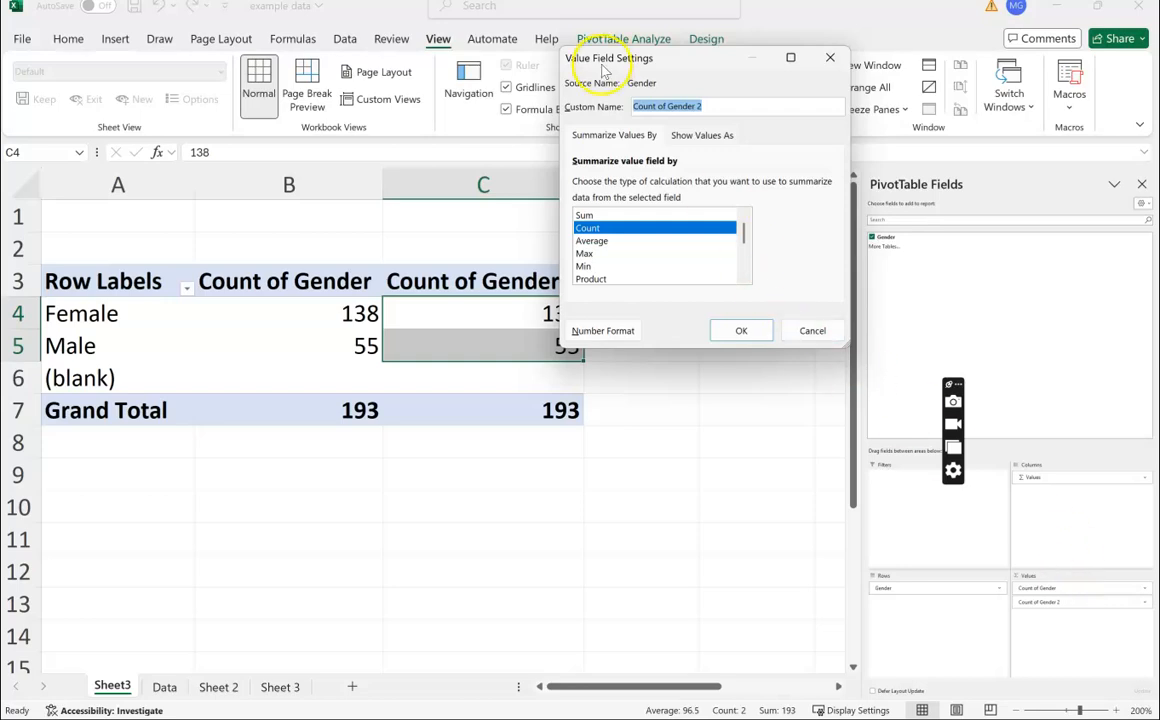
{"action": "left_click", "coordinate": [686, 137]}
{"action": "left_click", "coordinate": [641, 137]}
{"action": "left_click", "coordinate": [704, 137]}
{"action": "left_click", "coordinate": [578, 136]}
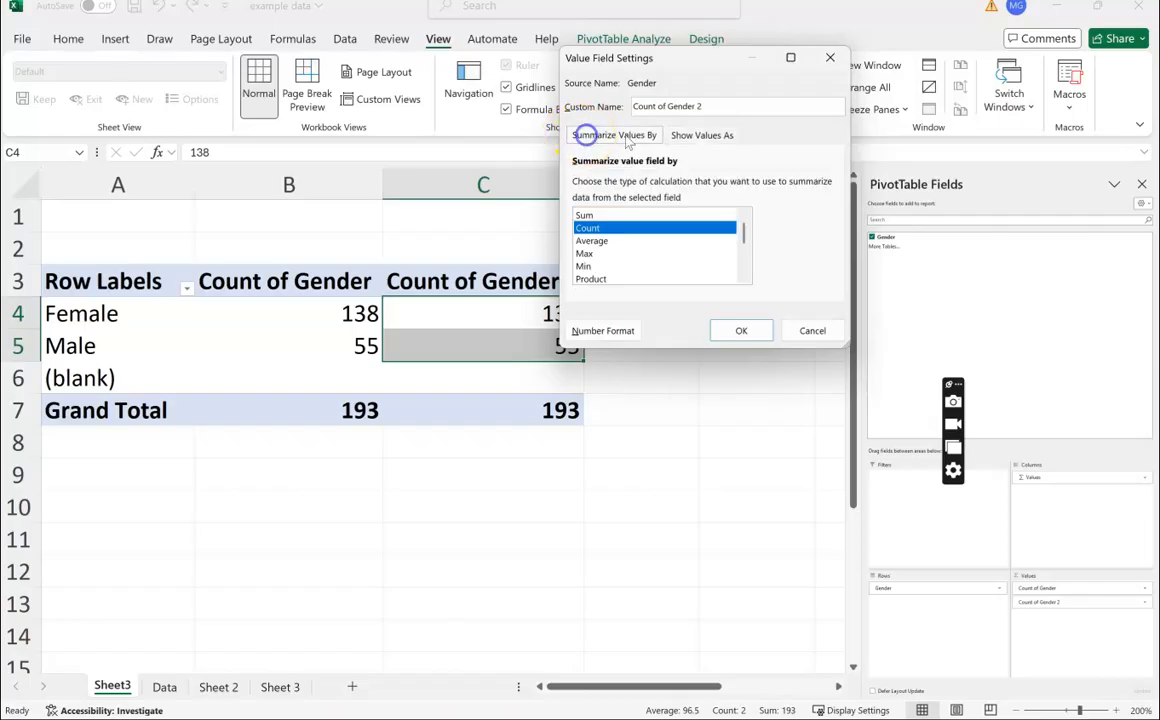
{"action": "left_click", "coordinate": [714, 136]}
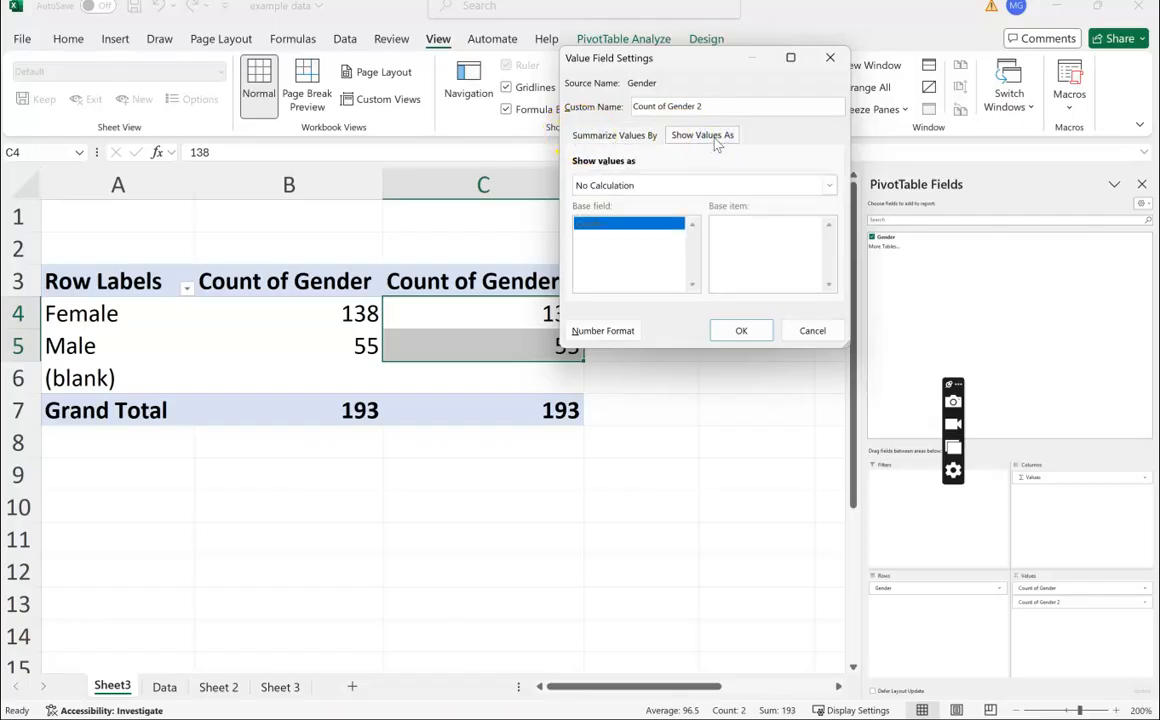
{"action": "left_click", "coordinate": [828, 187]}
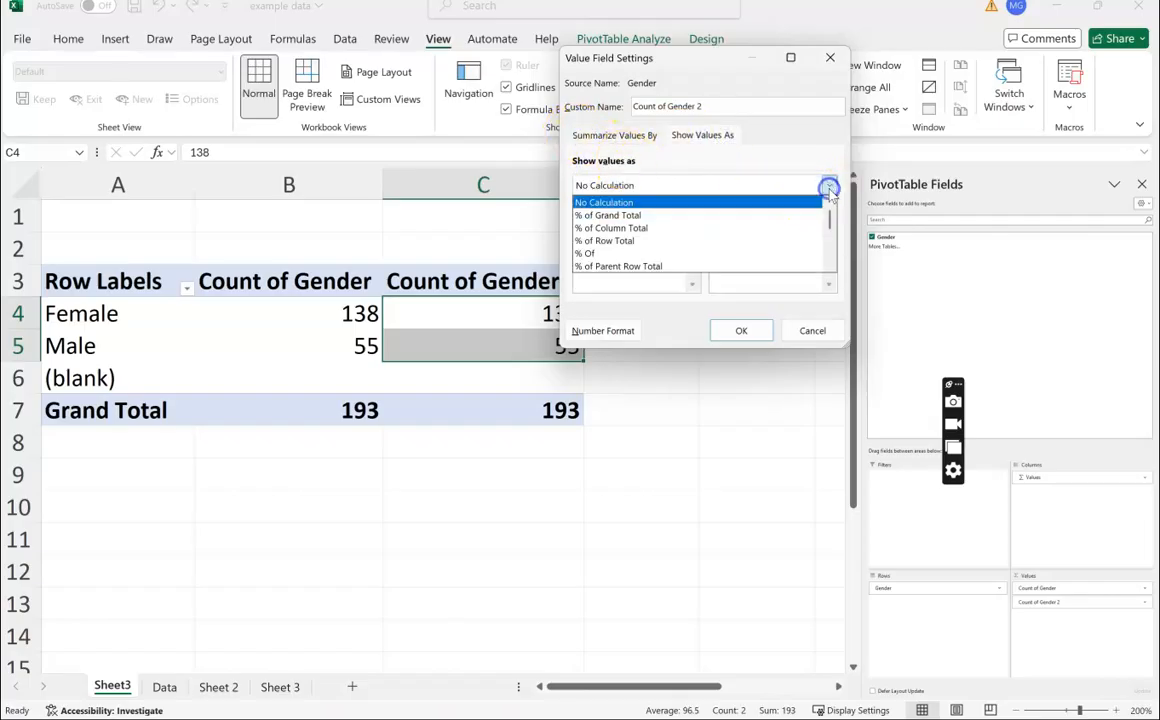
{"action": "left_click", "coordinate": [698, 232]}
{"action": "left_click", "coordinate": [743, 330]}
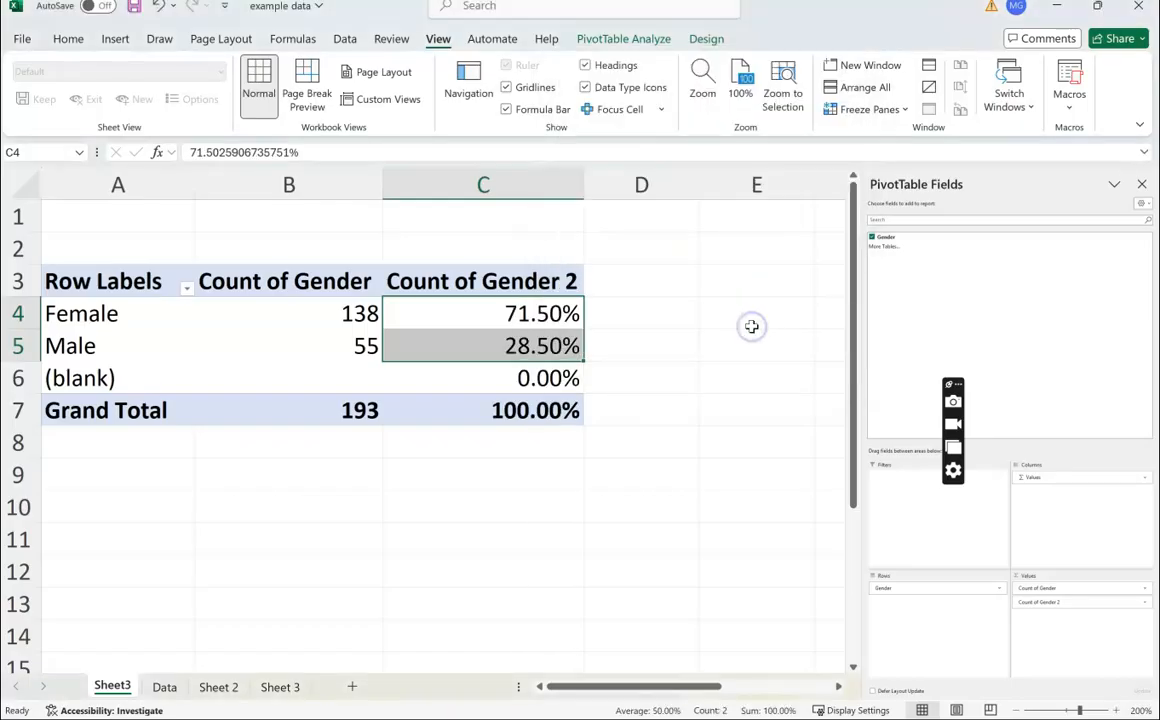
Step: Inspect the percentage cells in the second count column
{"action": "left_click", "coordinate": [484, 473]}
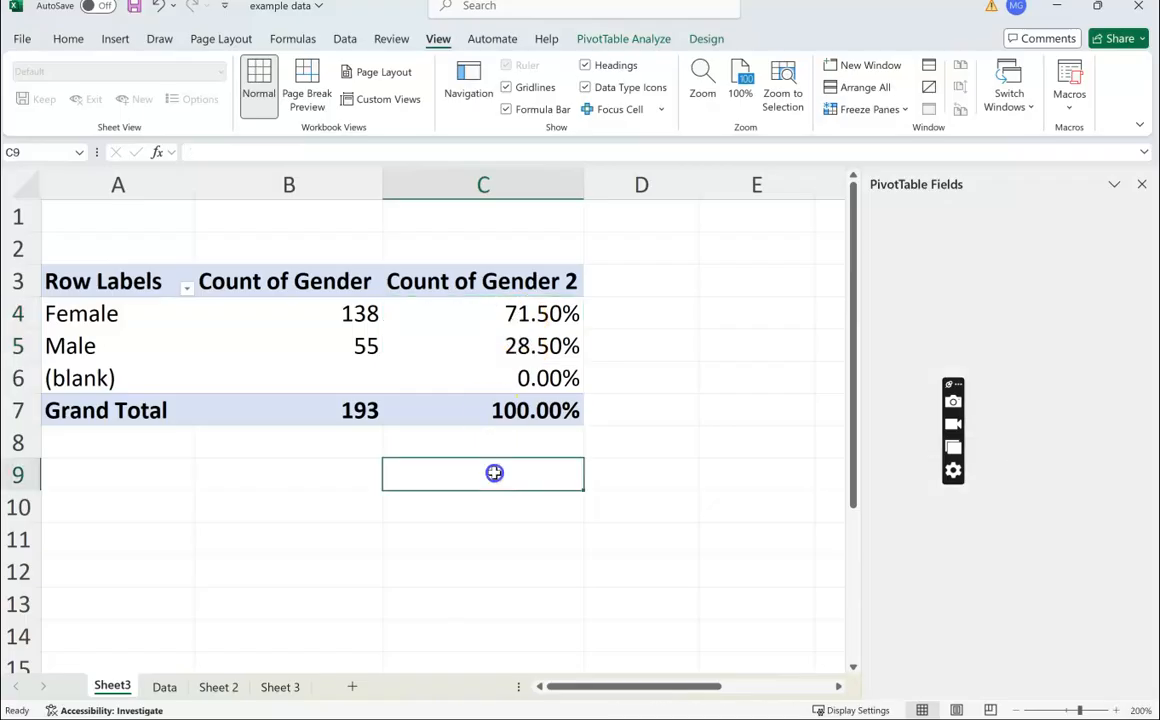
{"action": "left_click", "coordinate": [495, 310]}
{"action": "left_click", "coordinate": [445, 281]}
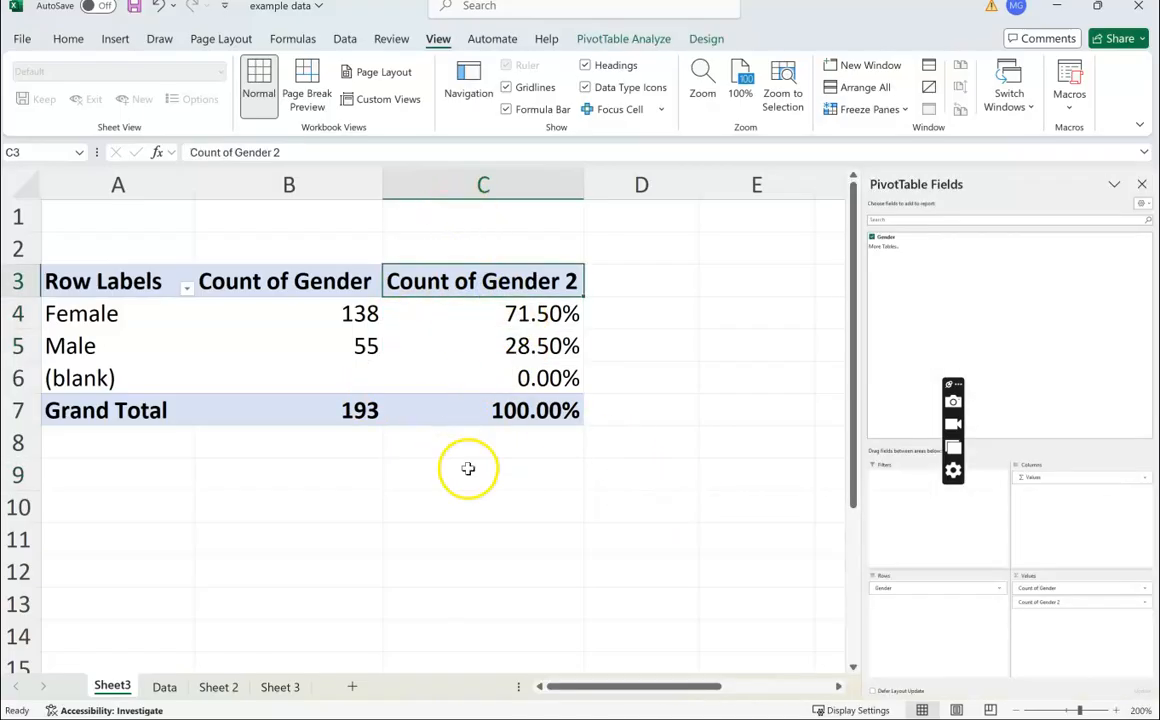
{"action": "left_click", "coordinate": [537, 316]}
{"action": "left_click", "coordinate": [527, 345]}
{"action": "left_click", "coordinate": [539, 310]}
{"action": "left_click", "coordinate": [536, 345]}
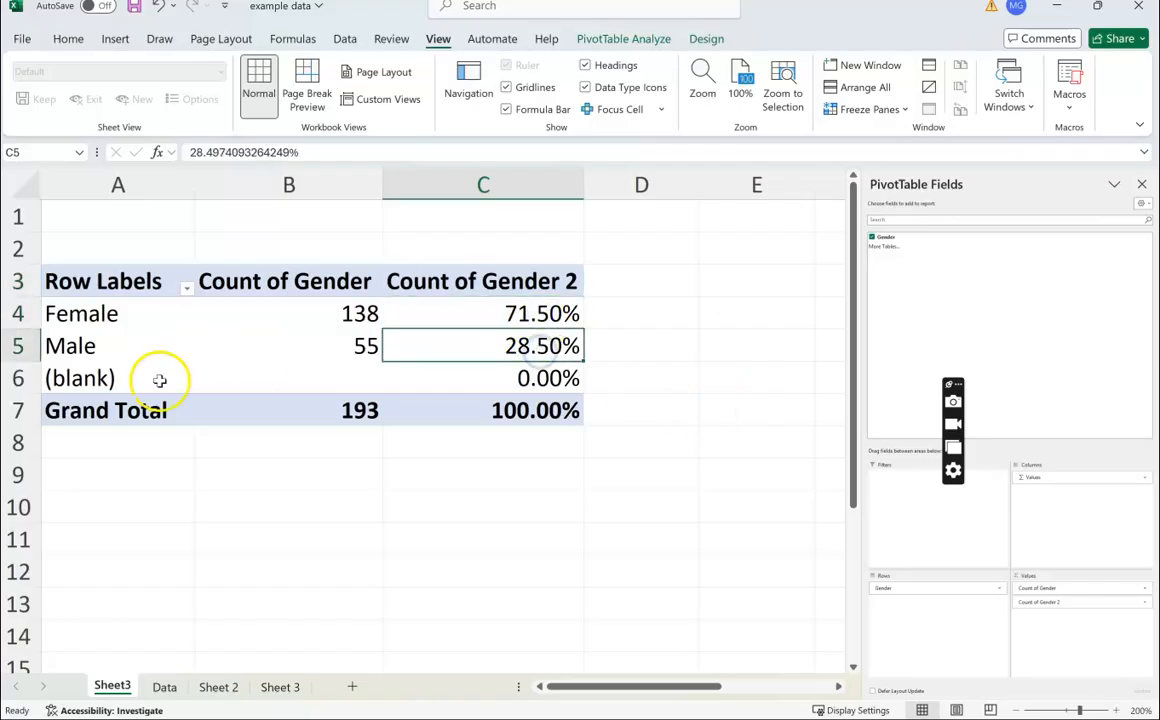